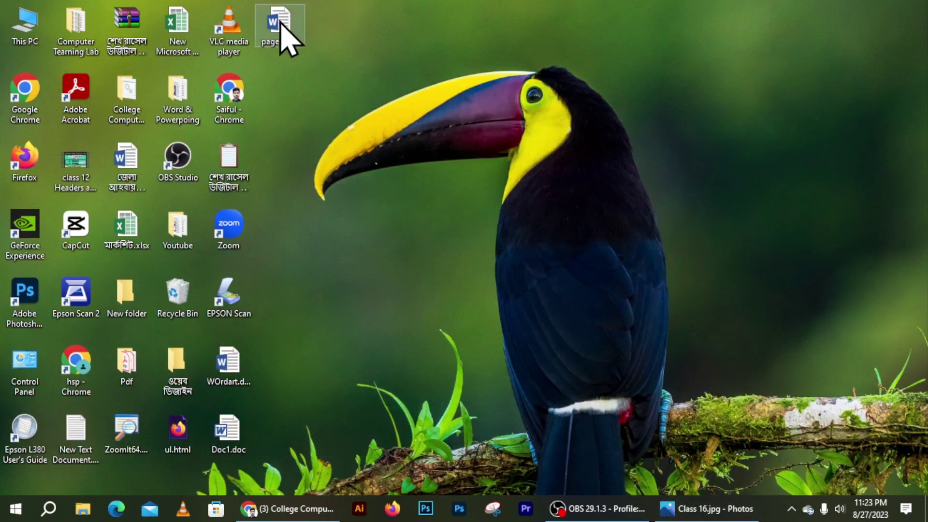
Open page.docx from the desktop in Word.
double_click(280, 24)
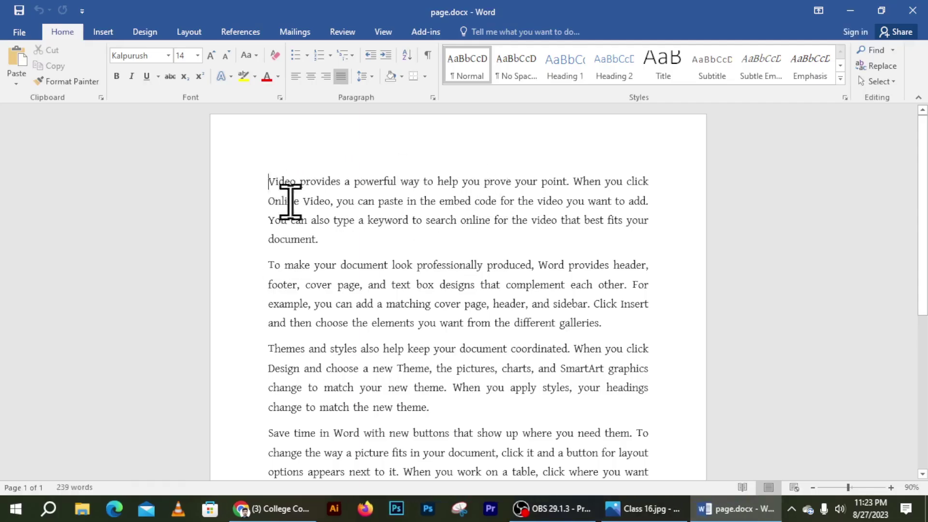
Switch to the Layout ribbon and scroll through the page.docx sample text.
drag(269, 183, 622, 451)
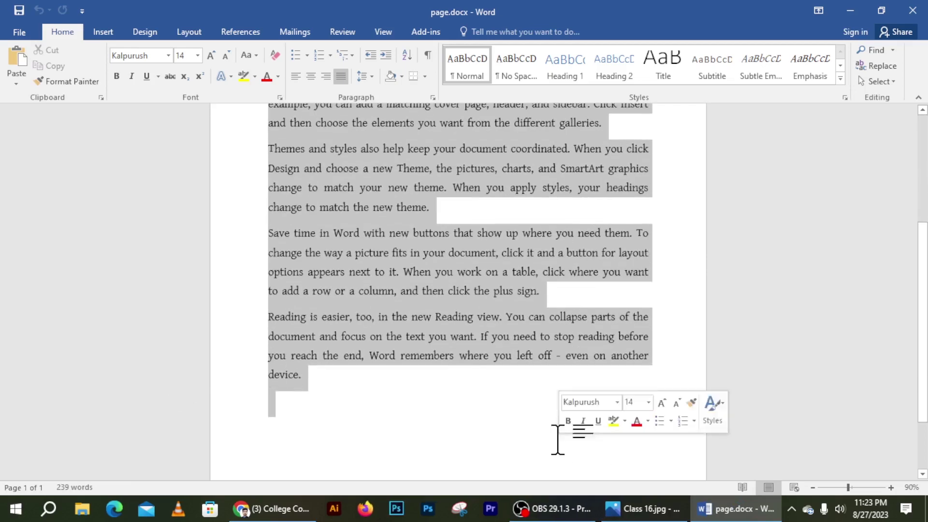
click(480, 386)
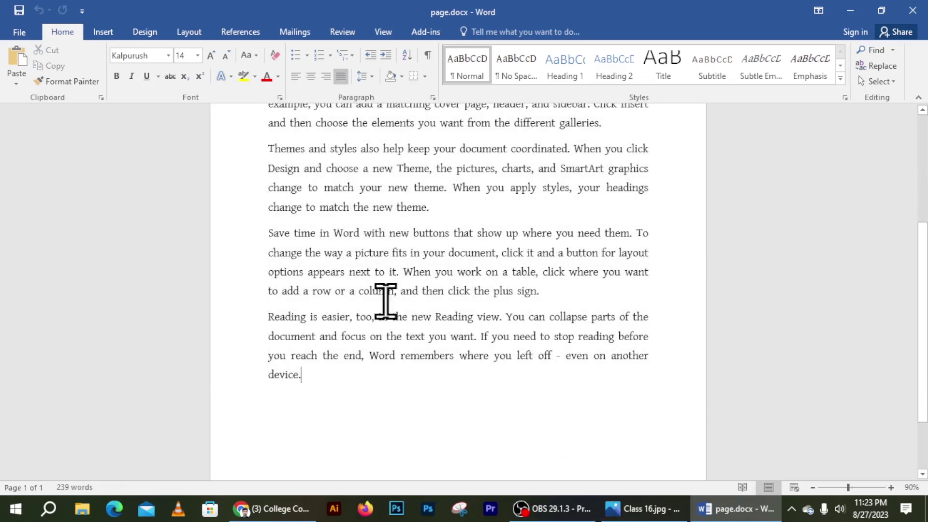
click(196, 33)
scroll(404, 329, down, 3)
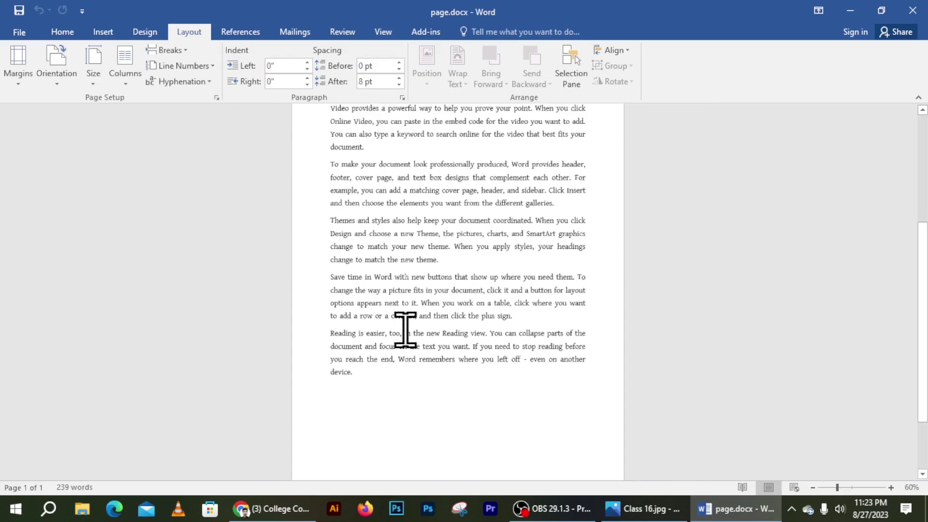
scroll(402, 249, down, 2)
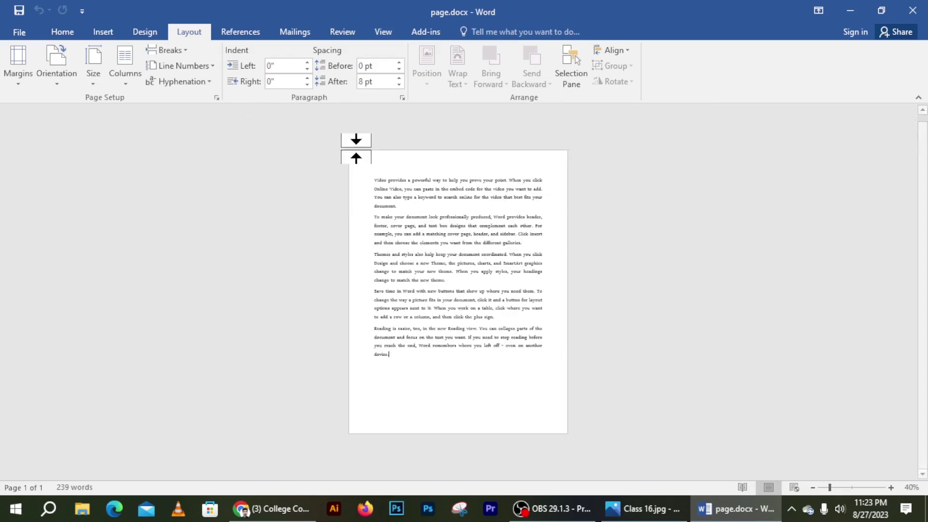
mouse_move(344, 180)
mouse_down()
mouse_move(414, 221)
mouse_move(492, 365)
mouse_up()
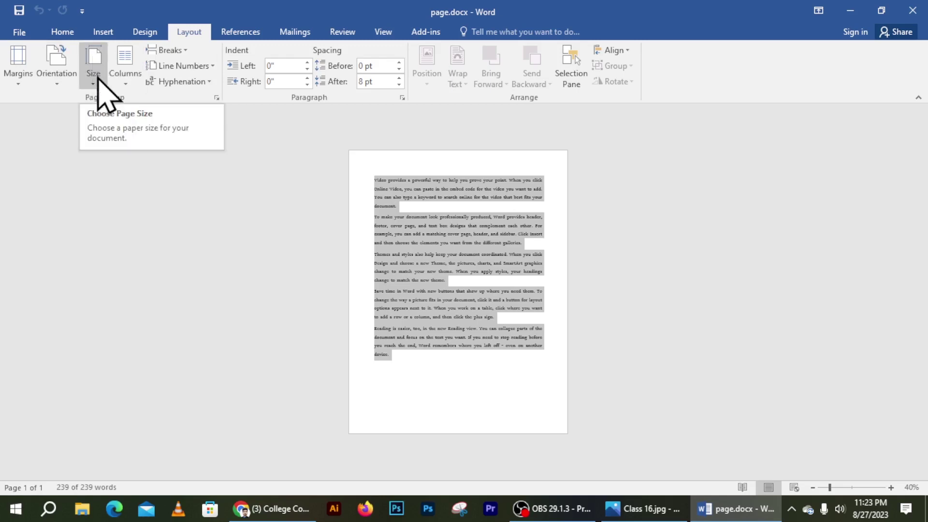
Set the page.docx paper size to A4 first.
click(96, 73)
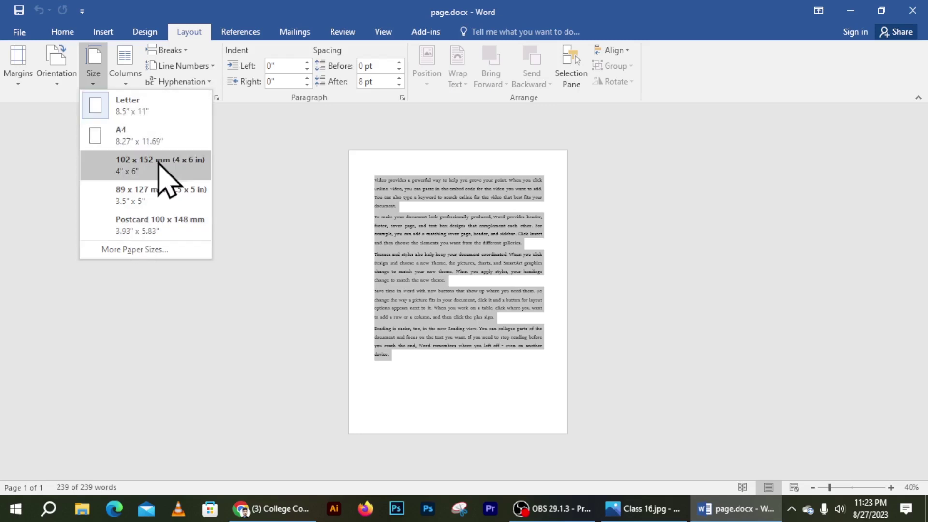
click(135, 252)
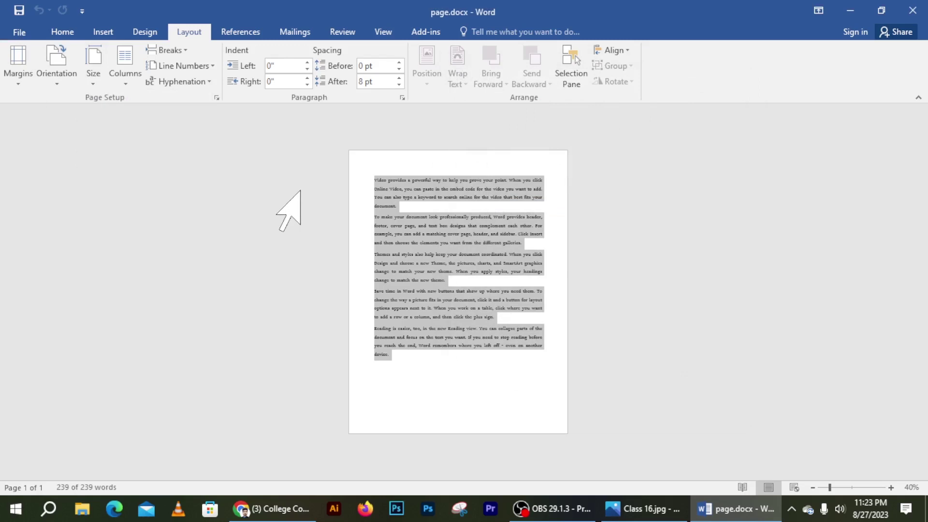
click(94, 77)
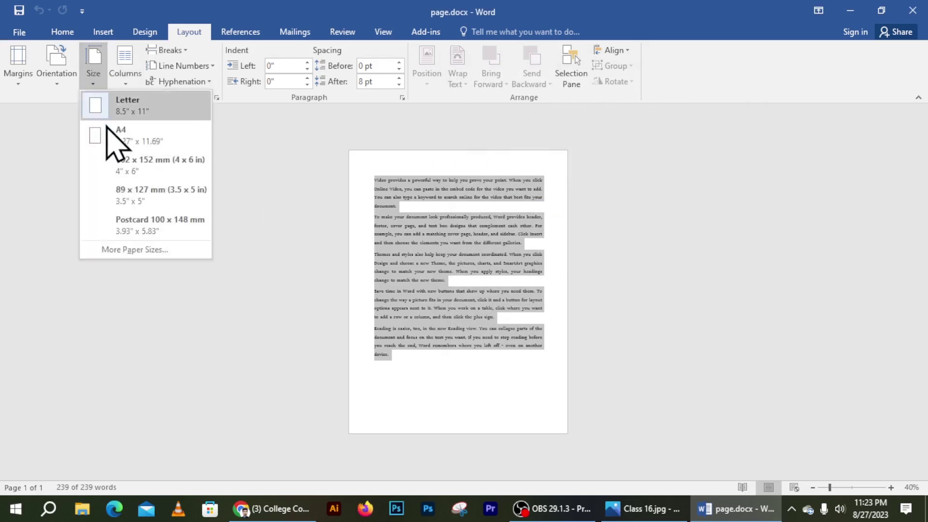
click(129, 138)
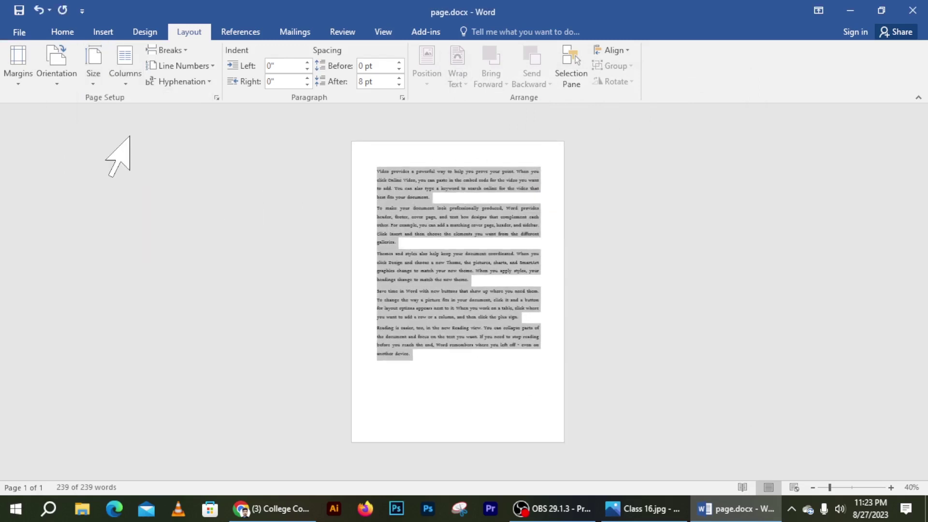
click(391, 172)
drag(378, 169, 479, 356)
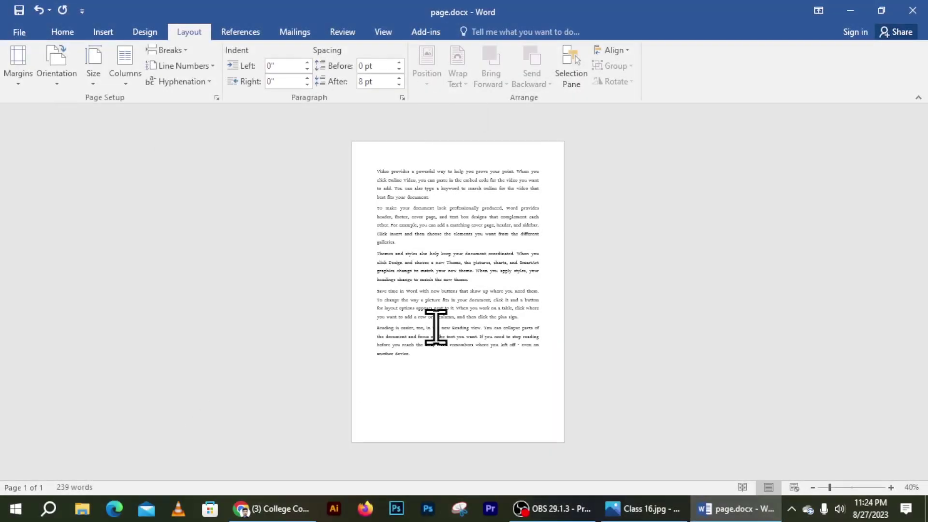
Change the paper size to Legal (8.5" x 14") and check the taller page.
click(99, 66)
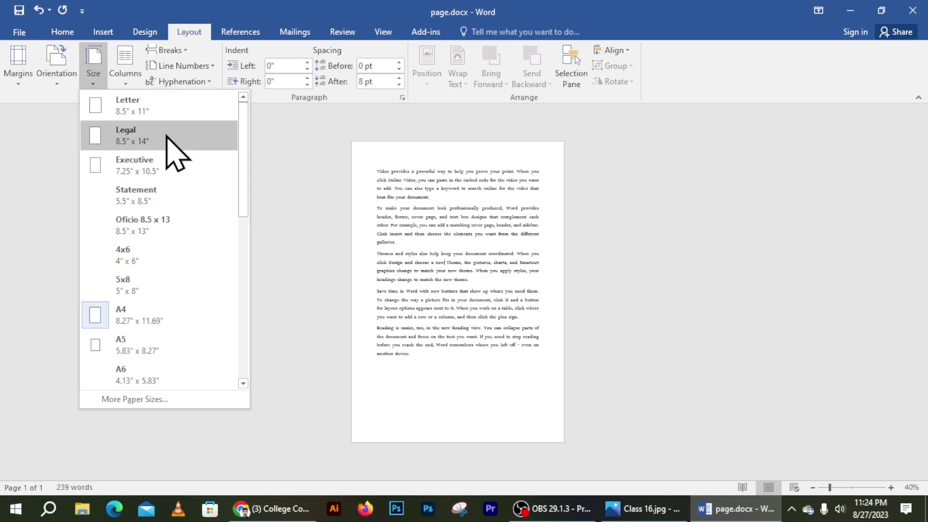
click(125, 140)
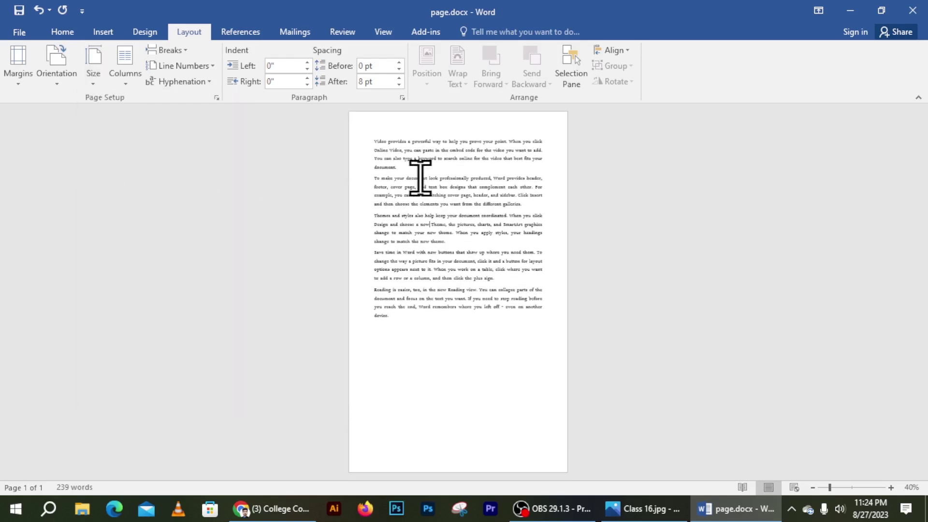
drag(372, 146, 466, 338)
click(406, 245)
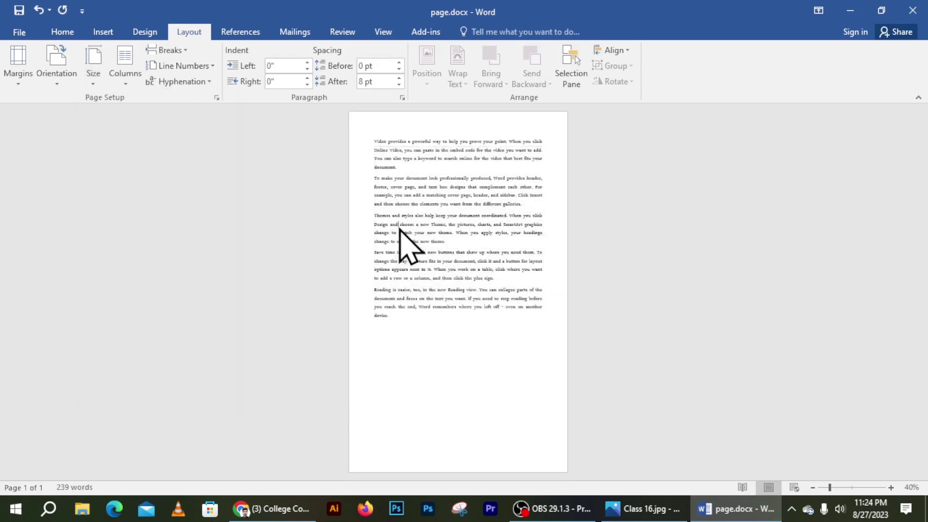
ctrl+scroll(385, 329, up, 3)
ctrl+scroll(386, 327, down, 4)
ctrl+scroll(396, 319, down, 3)
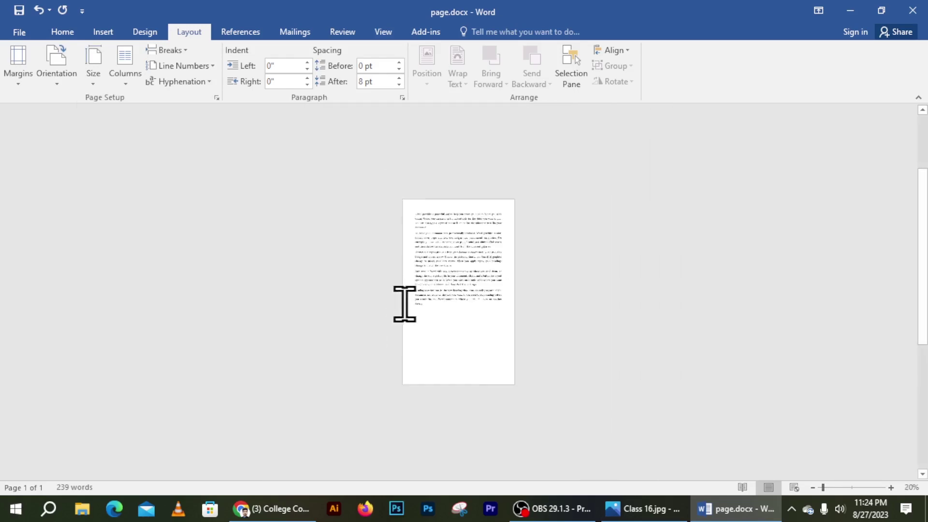
ctrl+scroll(426, 222, up, 2)
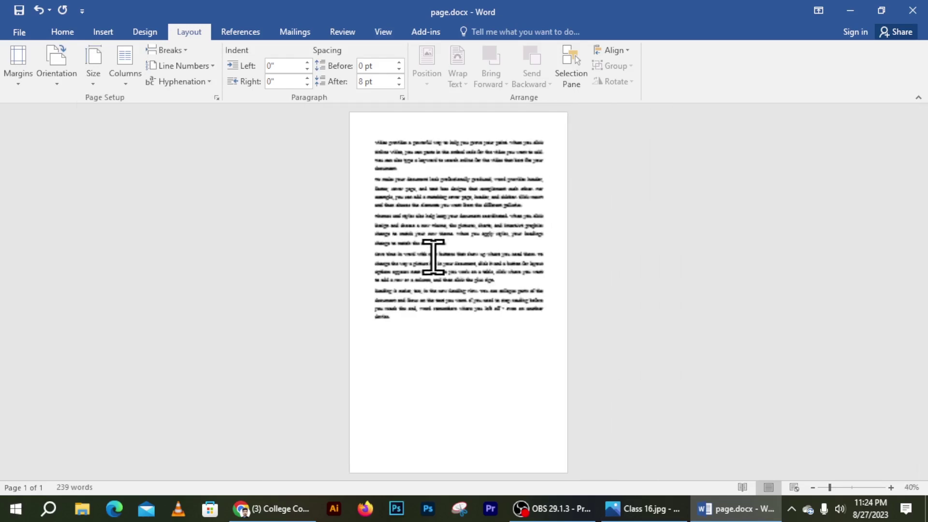
Pick A5 from the paper size list and review the five paragraphs on the page.
click(97, 77)
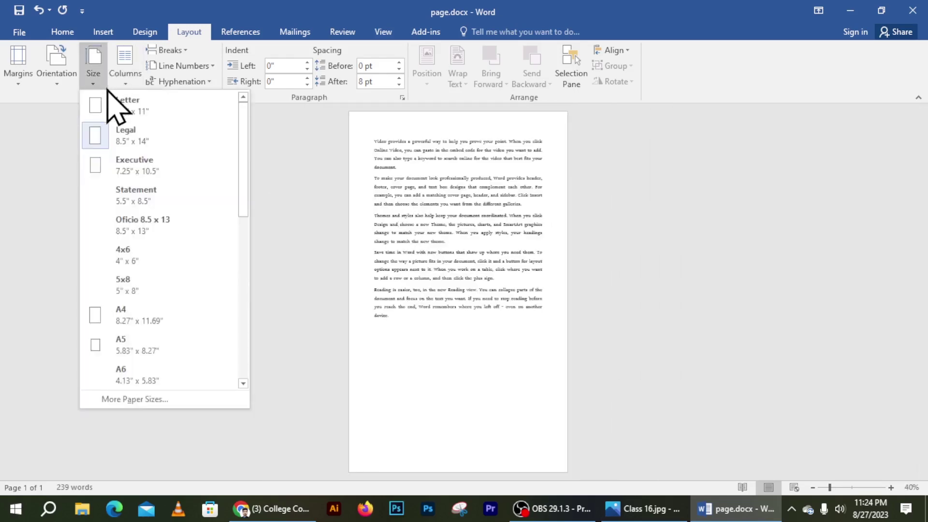
click(134, 341)
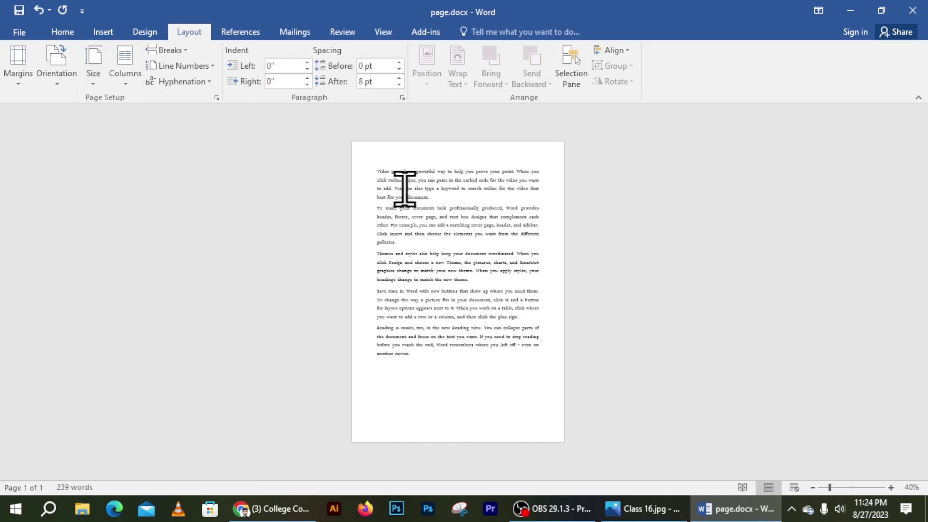
drag(378, 168, 493, 364)
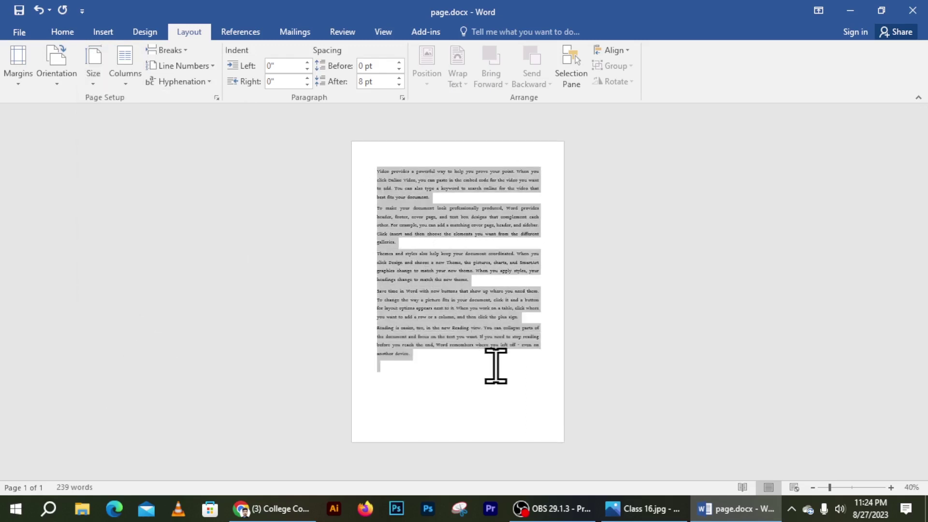
click(458, 357)
drag(378, 172, 431, 358)
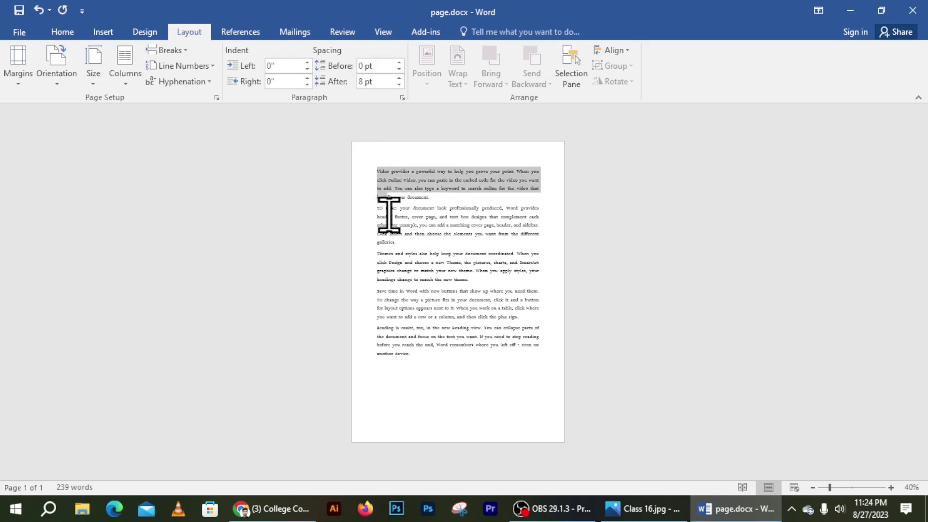
click(429, 363)
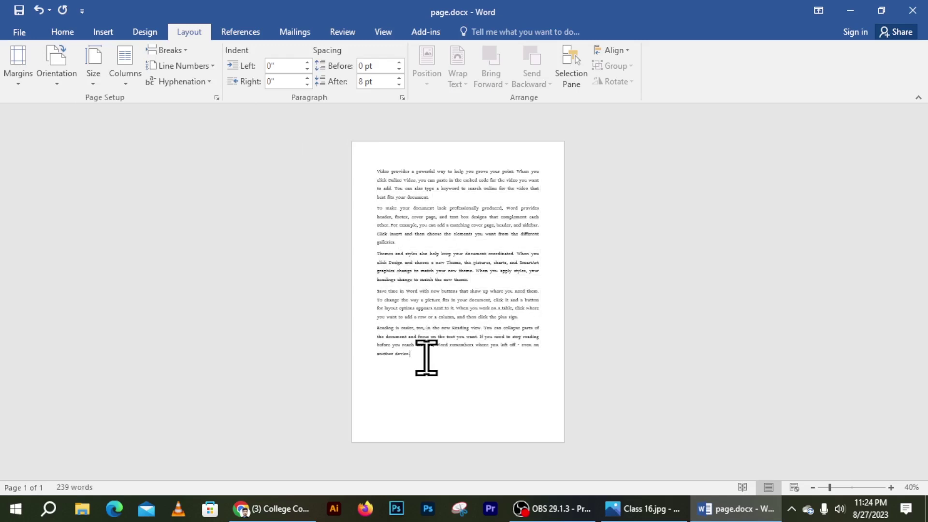
scroll(427, 358, up, 3)
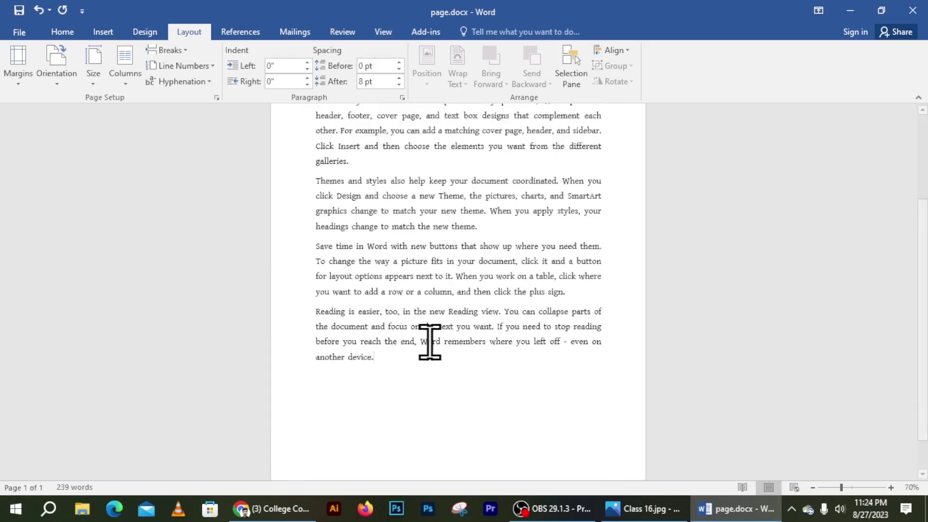
scroll(434, 365, up, 1)
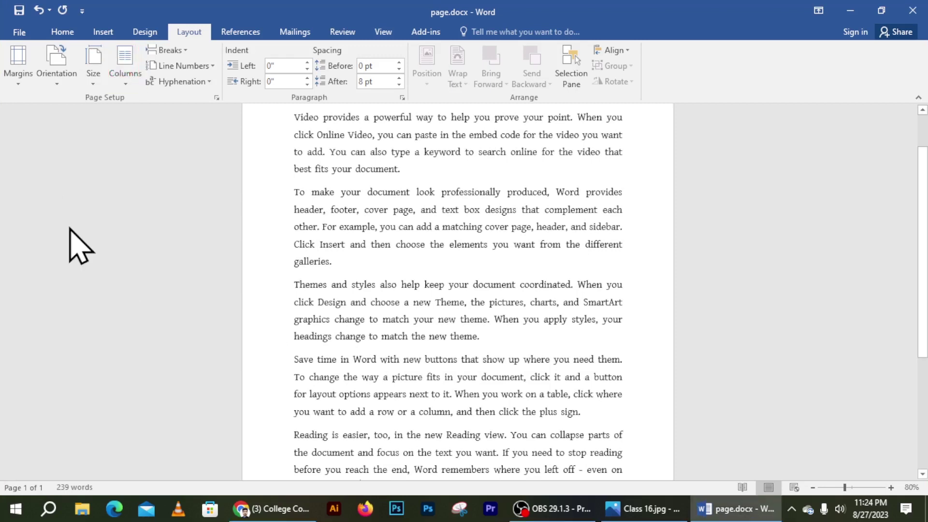
Look over the Columns choices and the first three paragraphs without changing the layout.
click(121, 80)
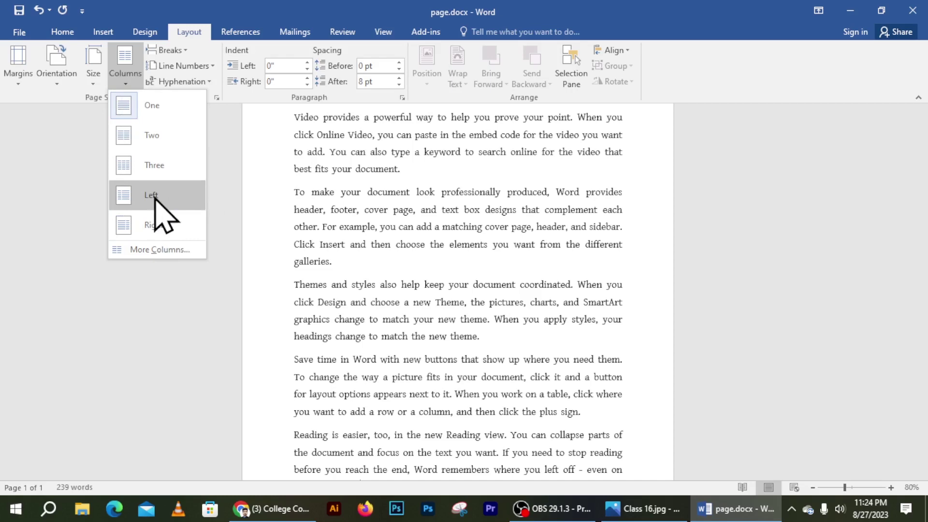
scroll(380, 266, up, 1)
click(281, 187)
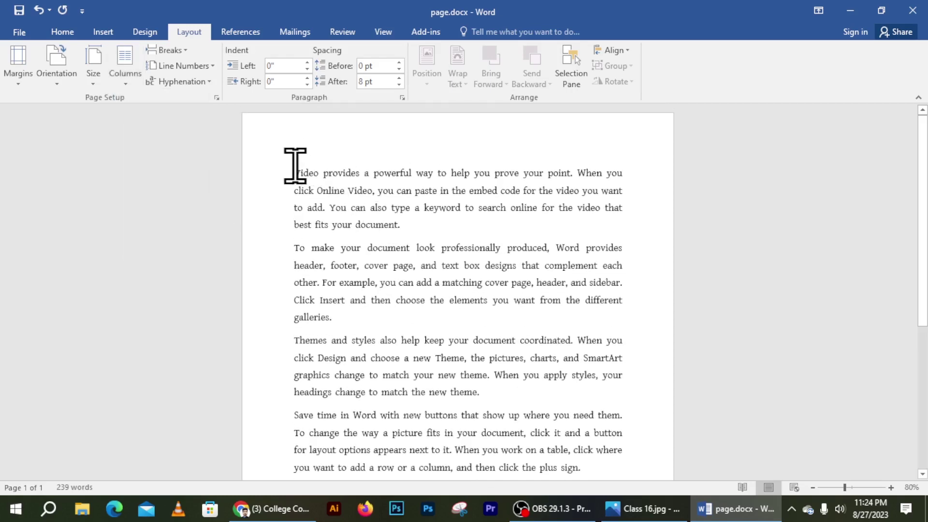
drag(295, 166, 625, 390)
click(501, 249)
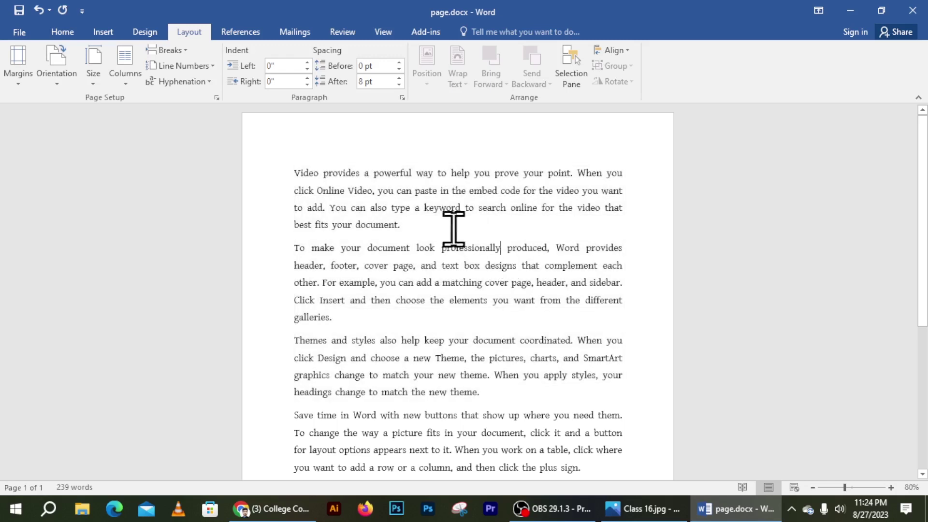
mouse_move(293, 169)
mouse_down()
mouse_move(562, 340)
mouse_move(484, 393)
mouse_up()
click(428, 319)
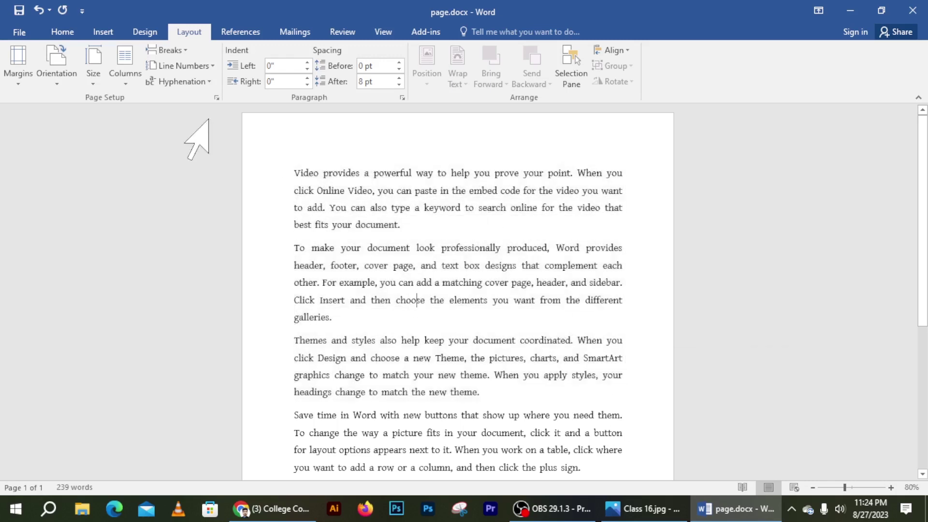
Apply the Two columns layout and check text flowing from the left column into the right.
click(129, 61)
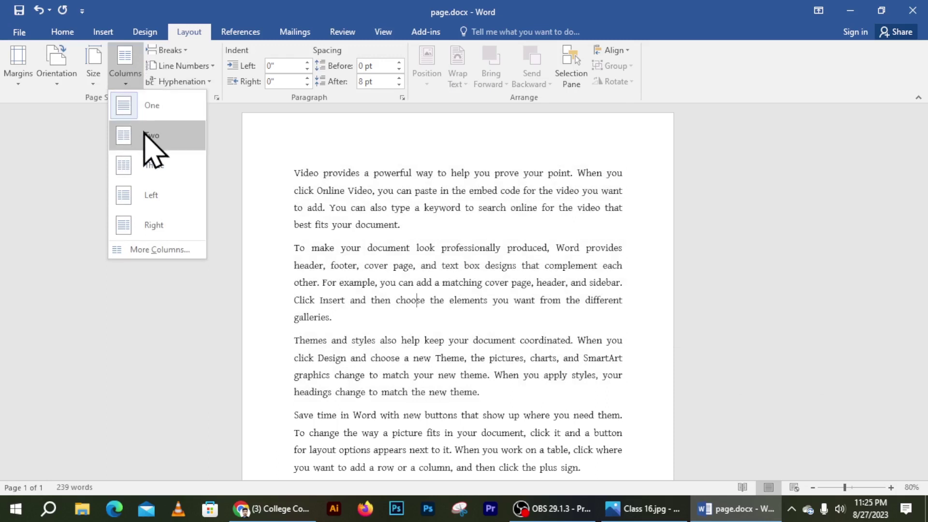
click(144, 135)
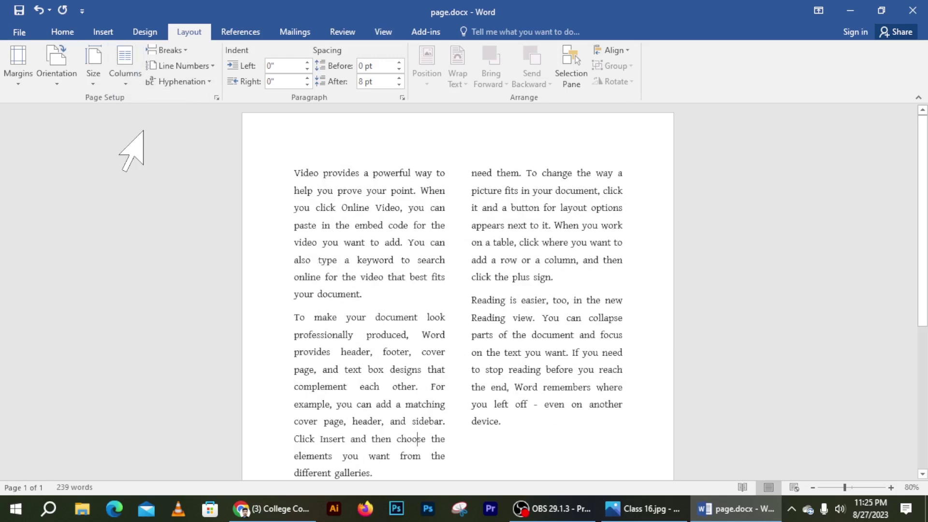
click(136, 77)
click(165, 137)
drag(472, 172, 652, 415)
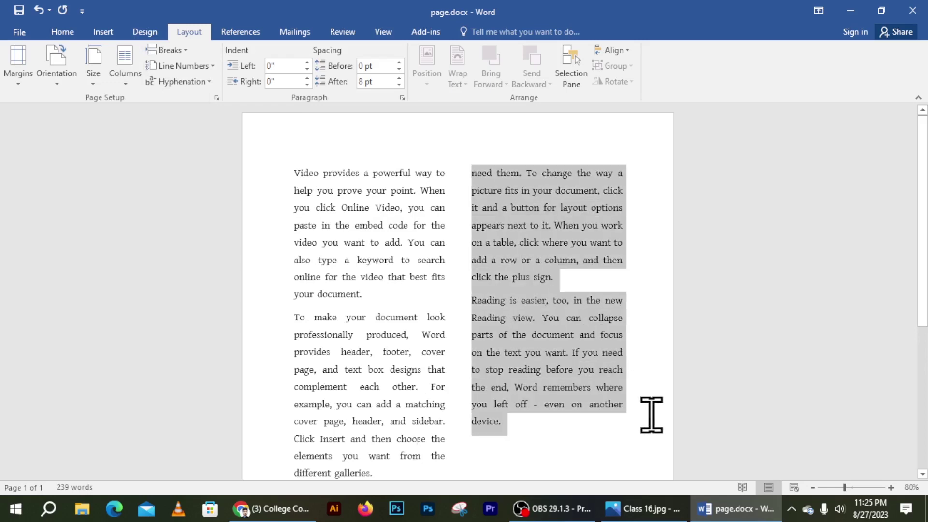
mouse_move(445, 190)
mouse_down()
mouse_move(307, 199)
mouse_move(453, 402)
mouse_up()
click(336, 187)
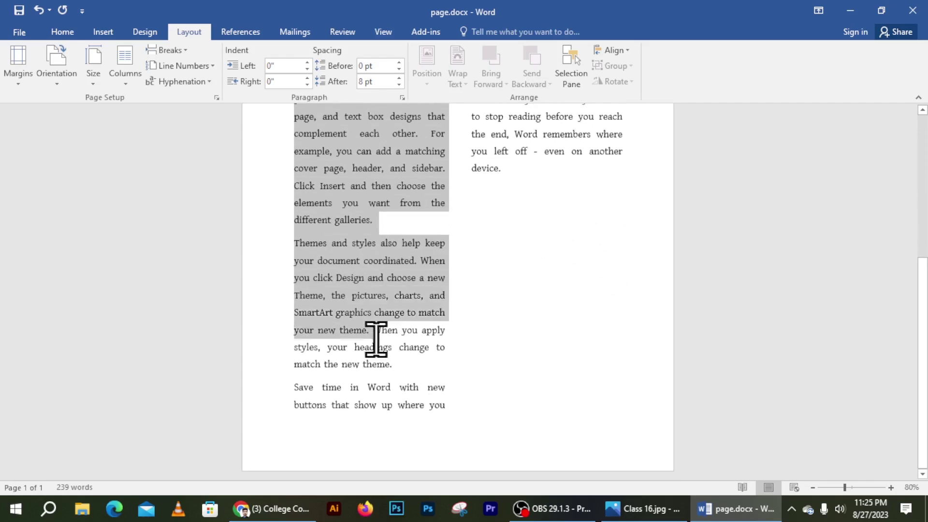
scroll(453, 407, up, 5)
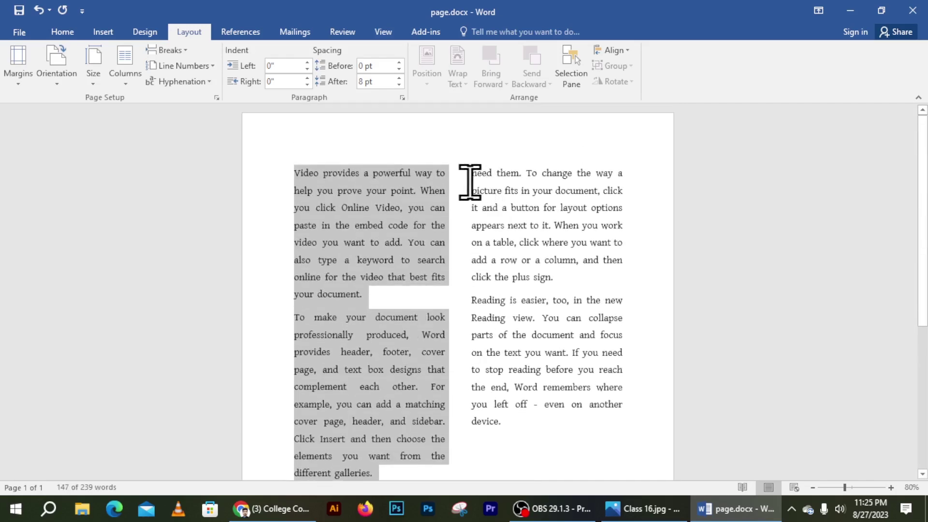
drag(470, 173, 602, 436)
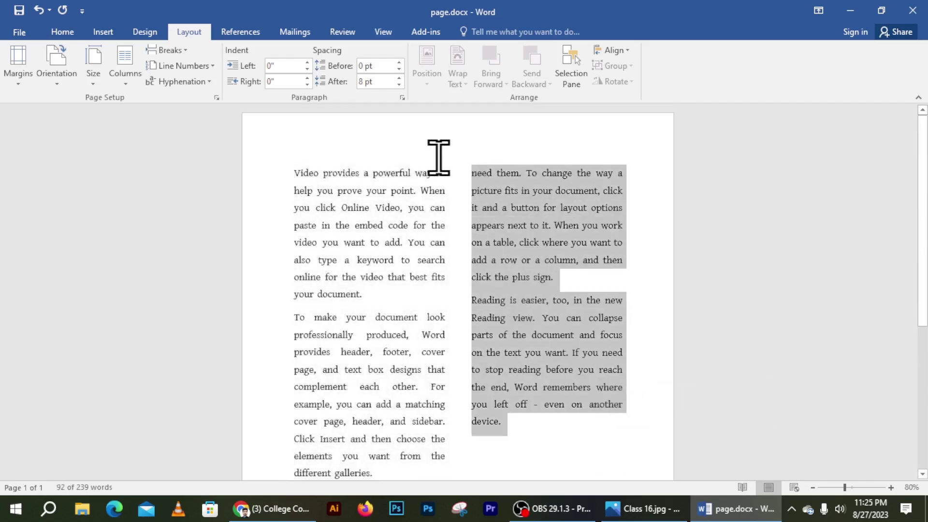
click(352, 311)
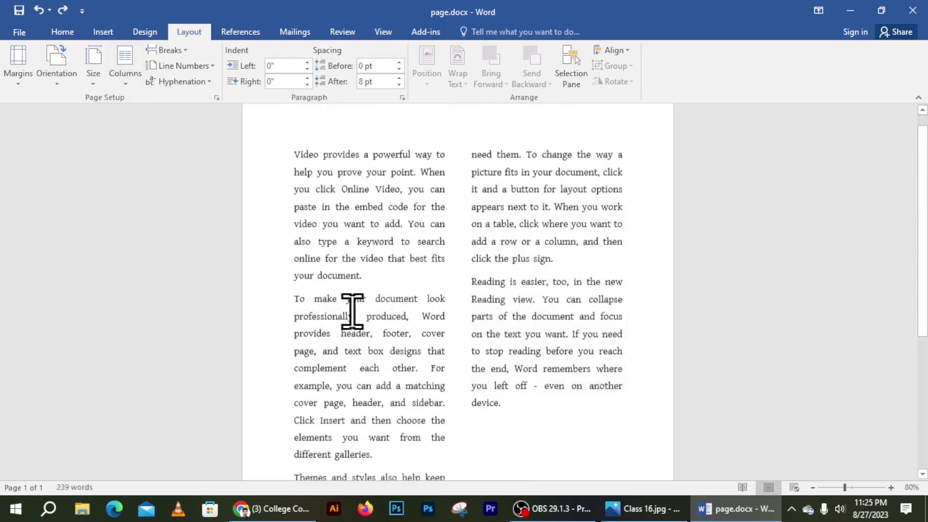
click(124, 63)
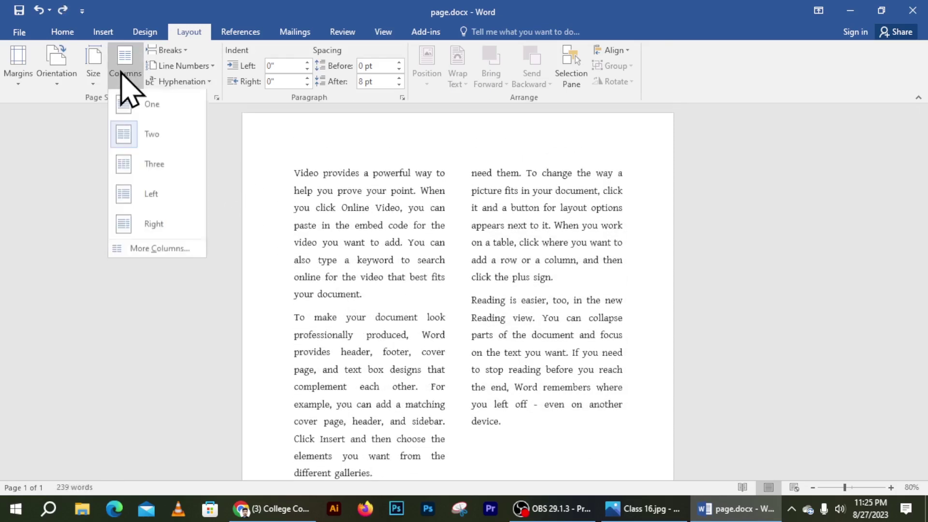
Choose Three from the Columns menu and check the text across all three columns.
click(128, 165)
mouse_move(295, 173)
mouse_down()
mouse_move(668, 442)
mouse_move(615, 339)
mouse_up()
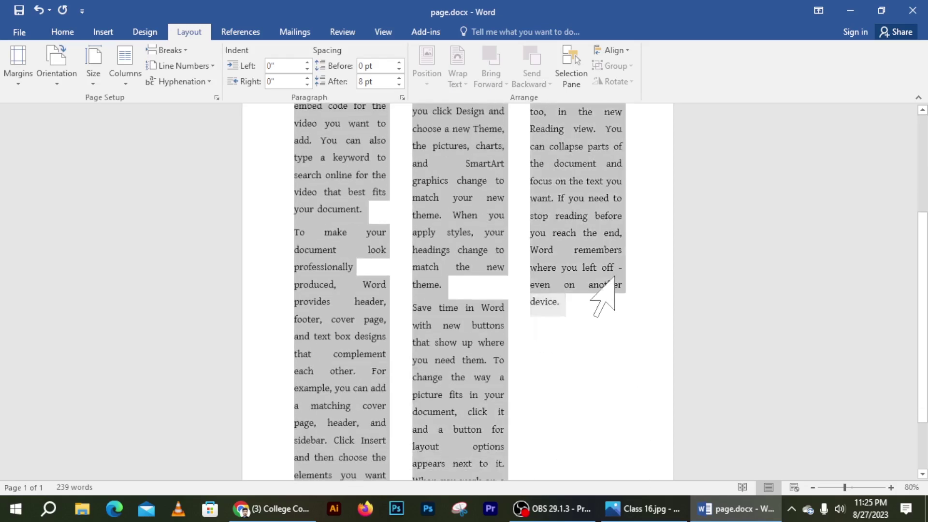
click(125, 77)
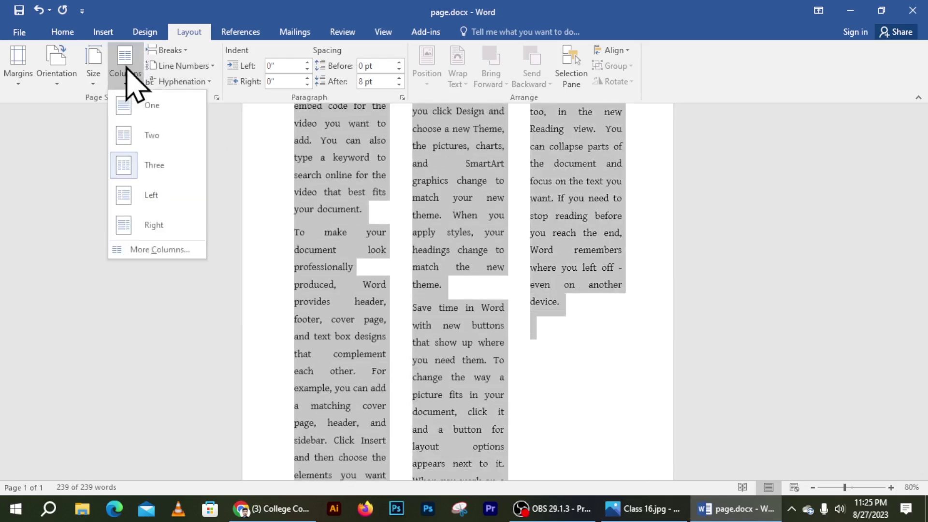
click(601, 316)
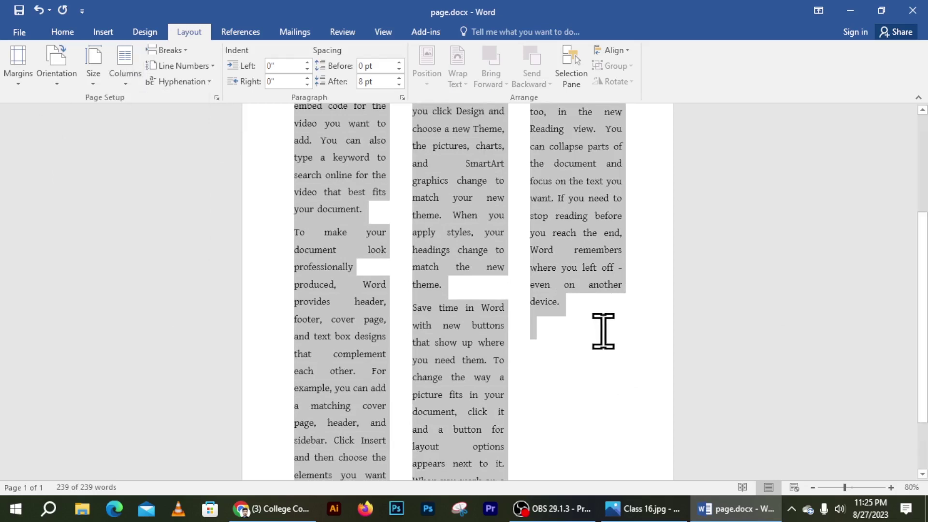
scroll(580, 358, up, 3)
click(530, 286)
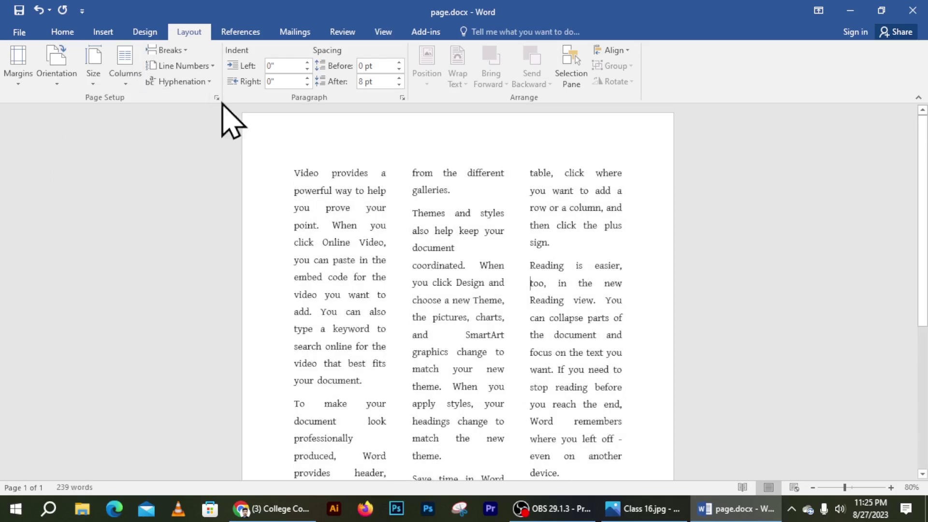
click(127, 80)
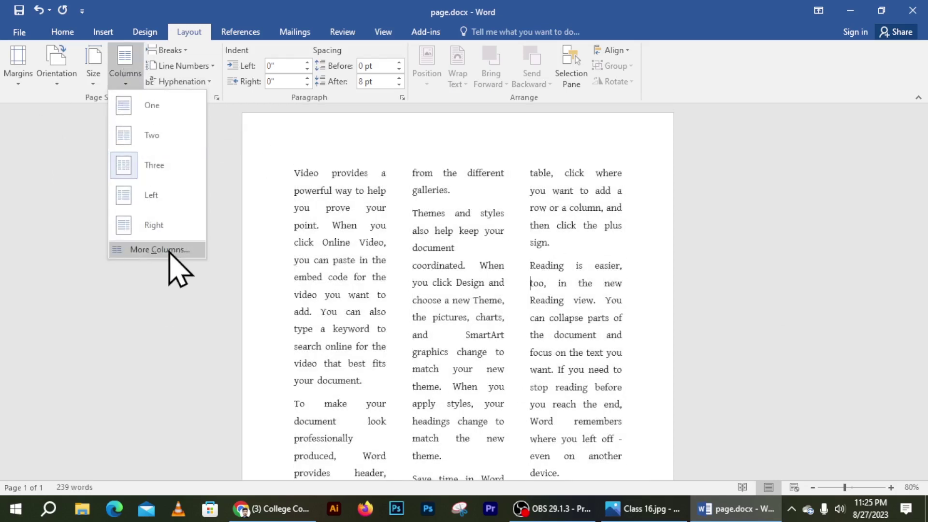
Set Number of columns to 5 in More Columns and apply it to the whole document.
click(148, 249)
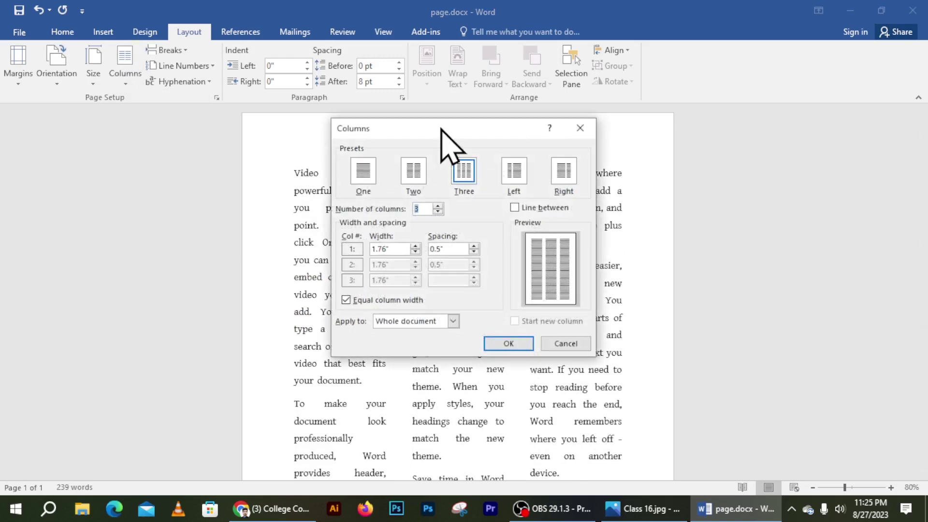
drag(438, 129, 589, 90)
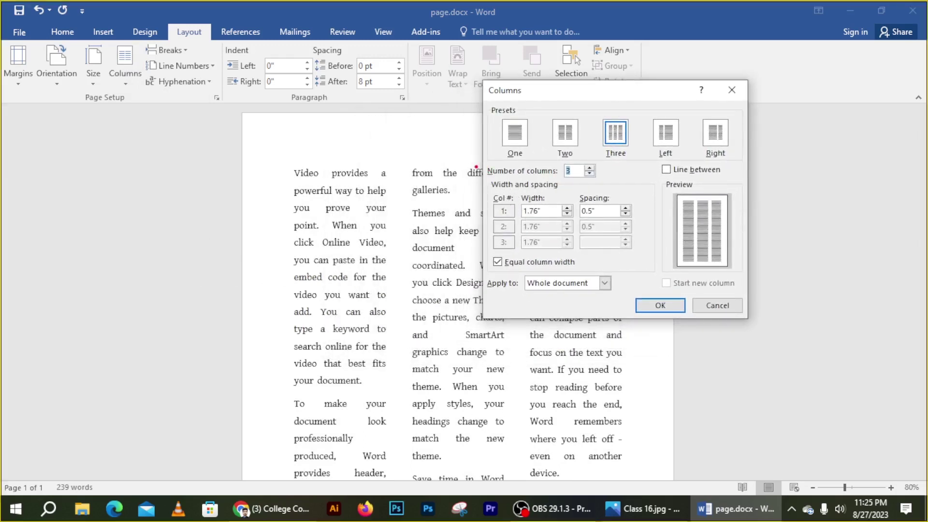
drag(582, 167, 480, 177)
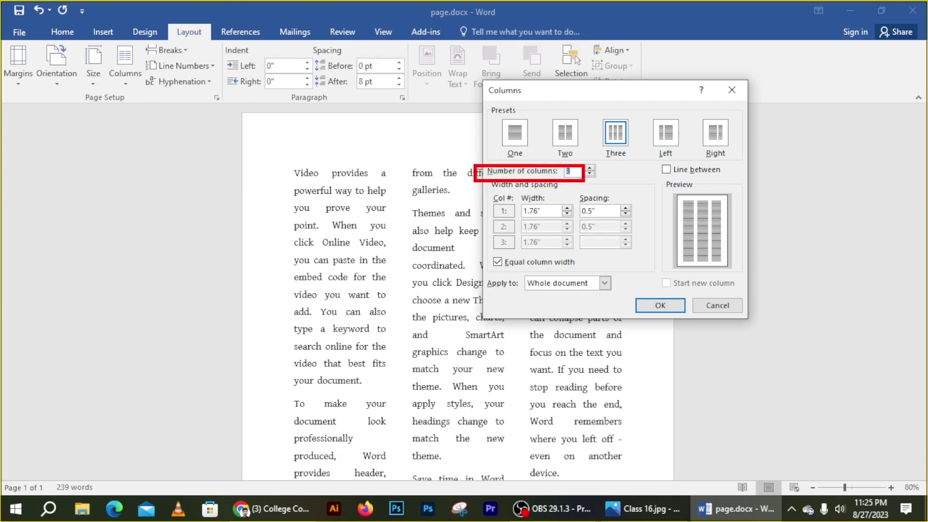
key(Escape)
text(5)
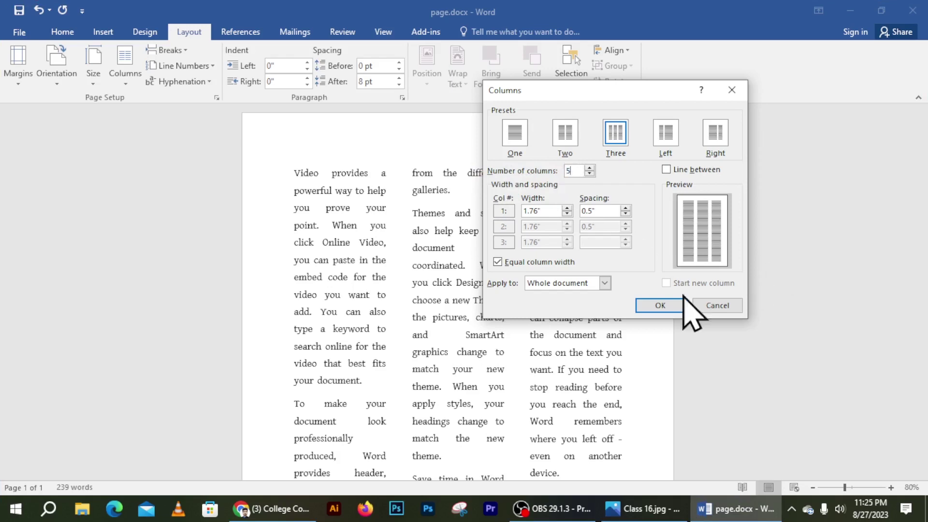
click(658, 306)
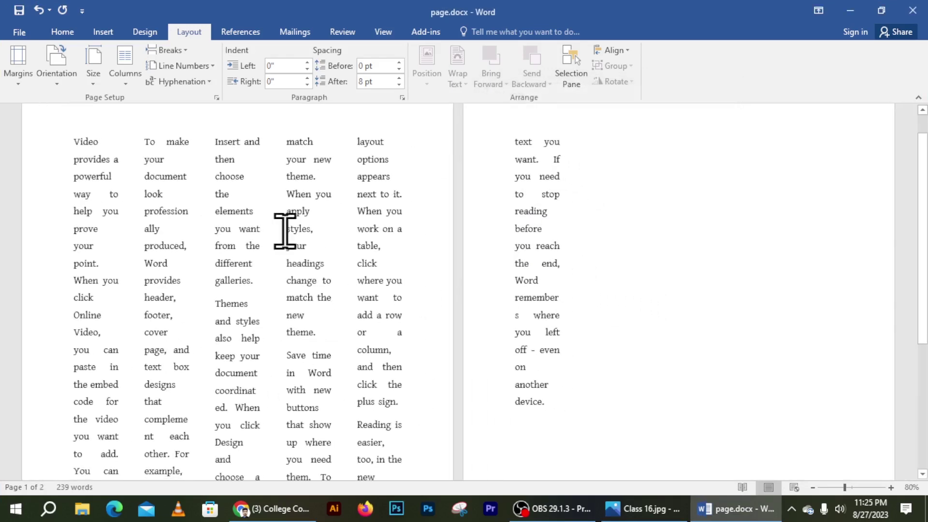
drag(72, 137, 515, 387)
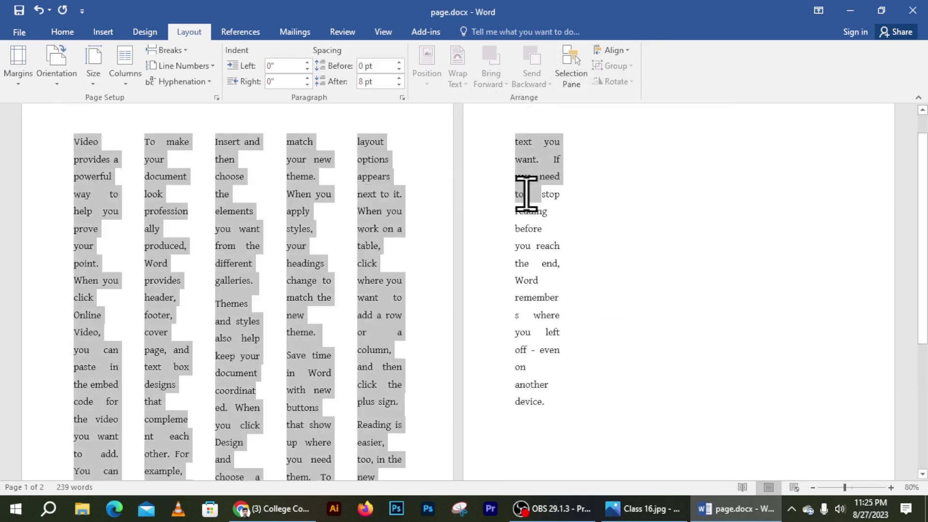
click(310, 197)
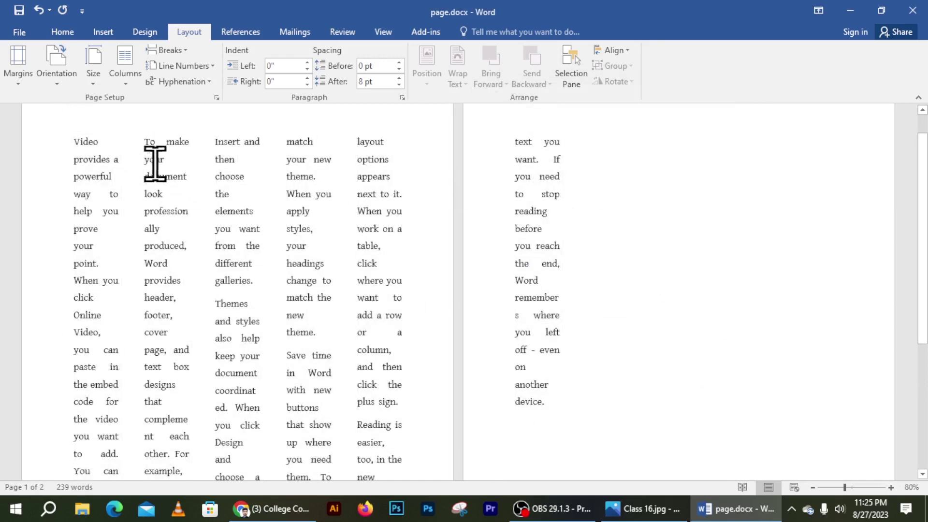
mouse_move(75, 143)
mouse_down()
mouse_move(116, 220)
mouse_move(432, 203)
mouse_up()
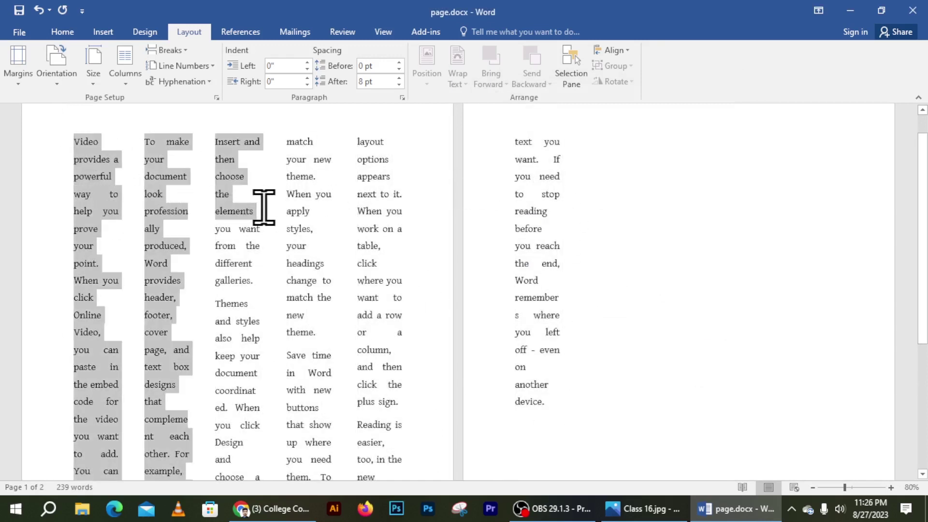
click(382, 232)
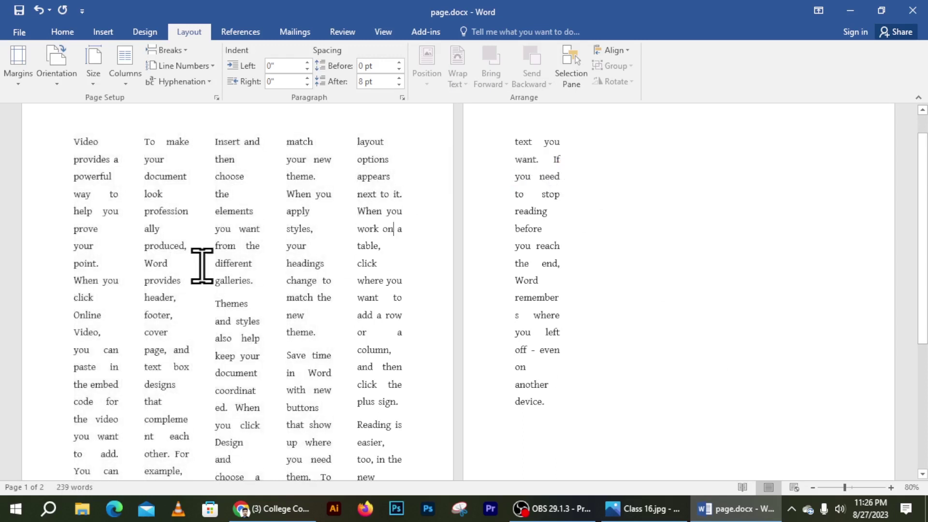
scroll(201, 272, up, 1)
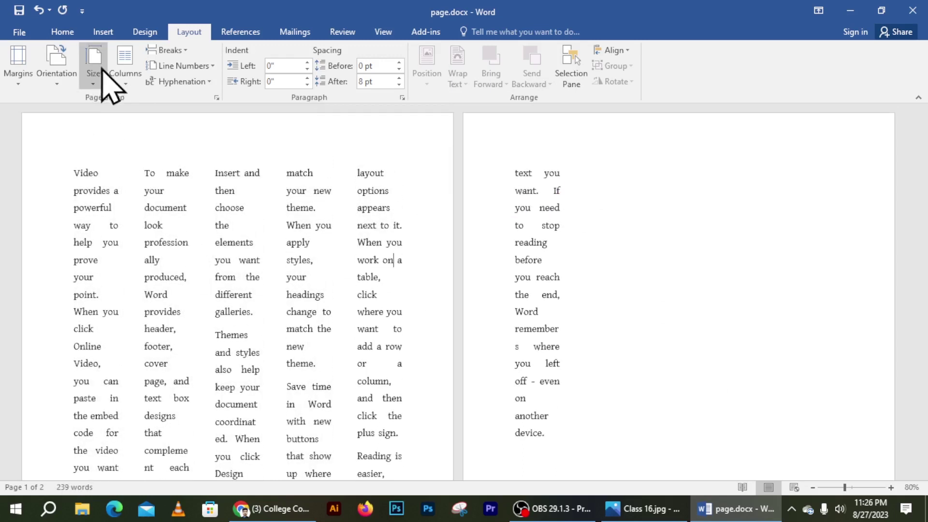
Undo the five-column layout with Ctrl+Z, restoring three columns on one page.
click(91, 80)
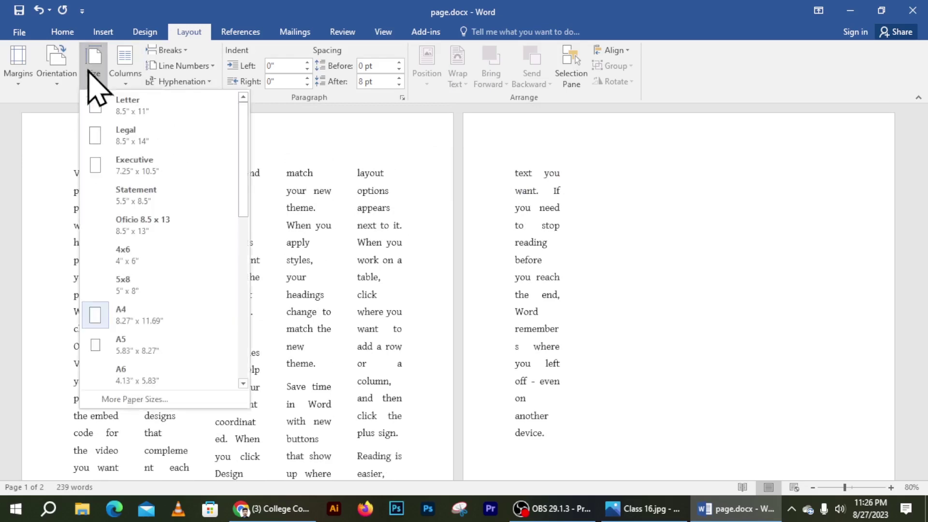
click(128, 62)
click(256, 315)
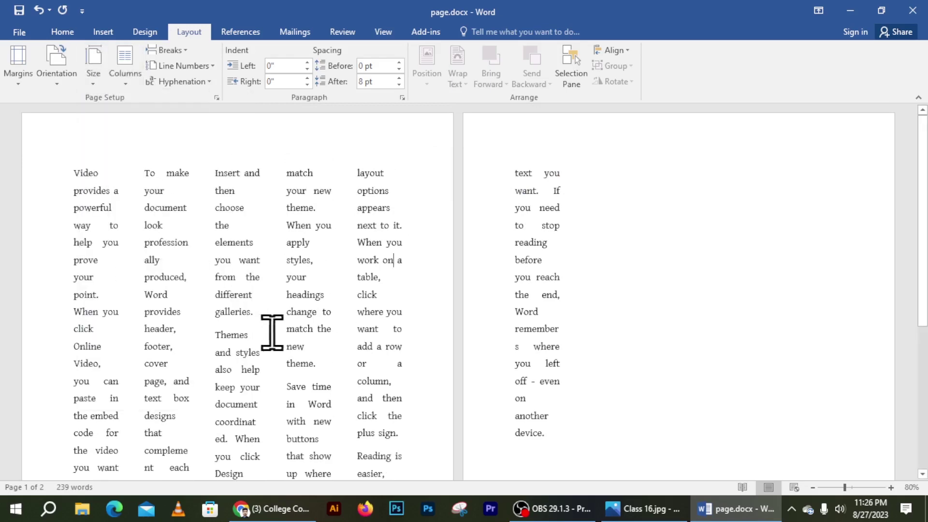
key(ctrl+z)
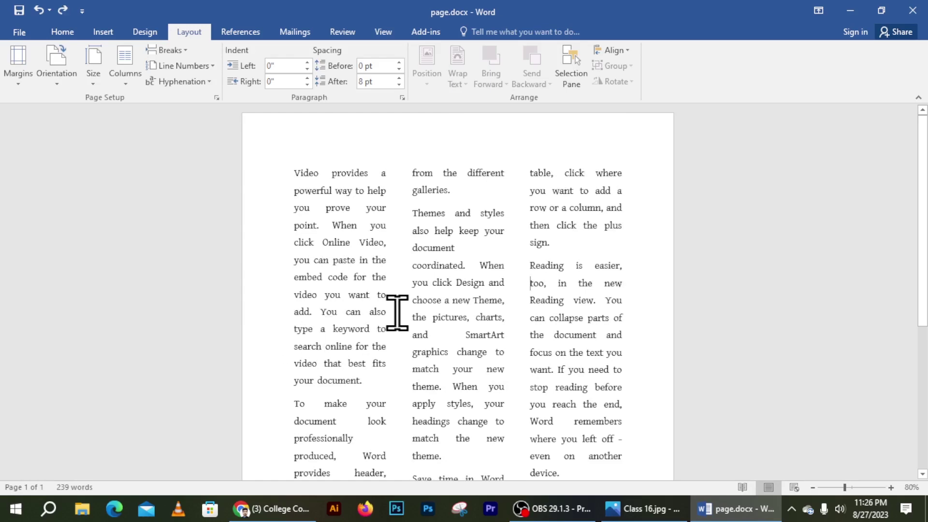
click(292, 507)
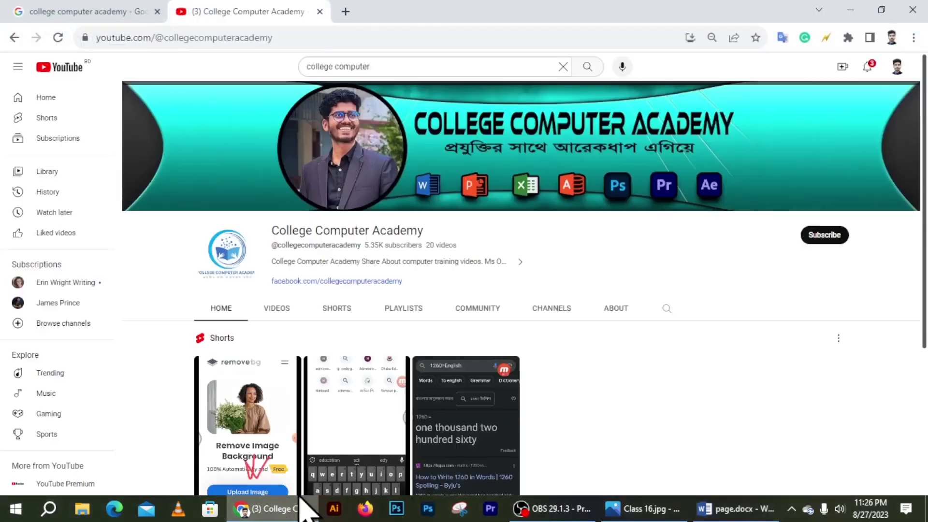